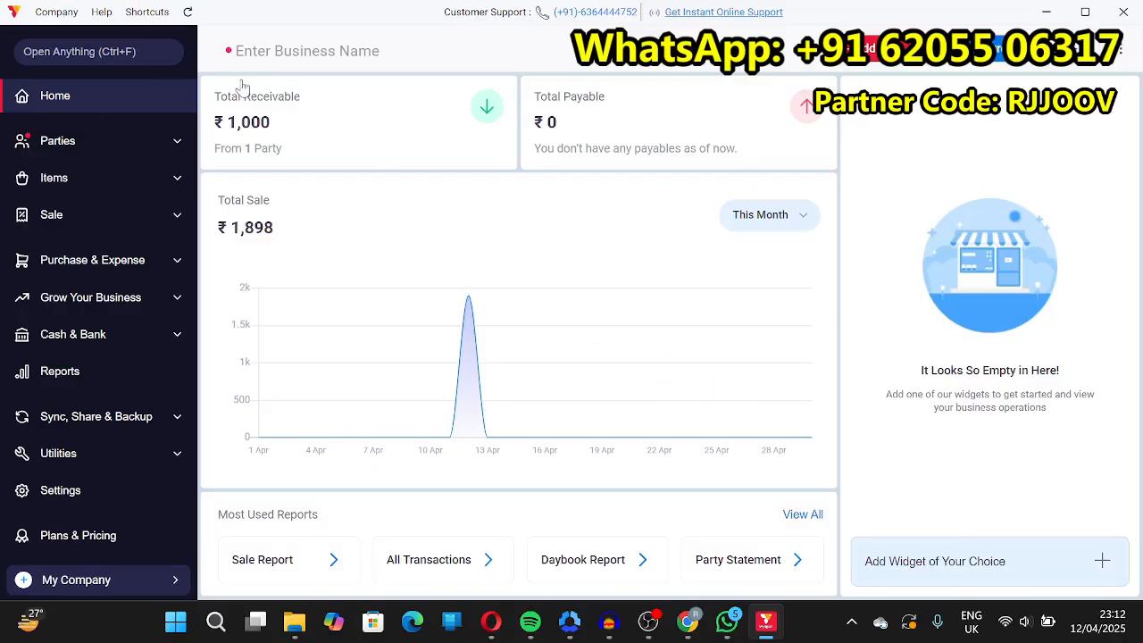
Start a new expense entry from the list of business expenses
click(97, 268)
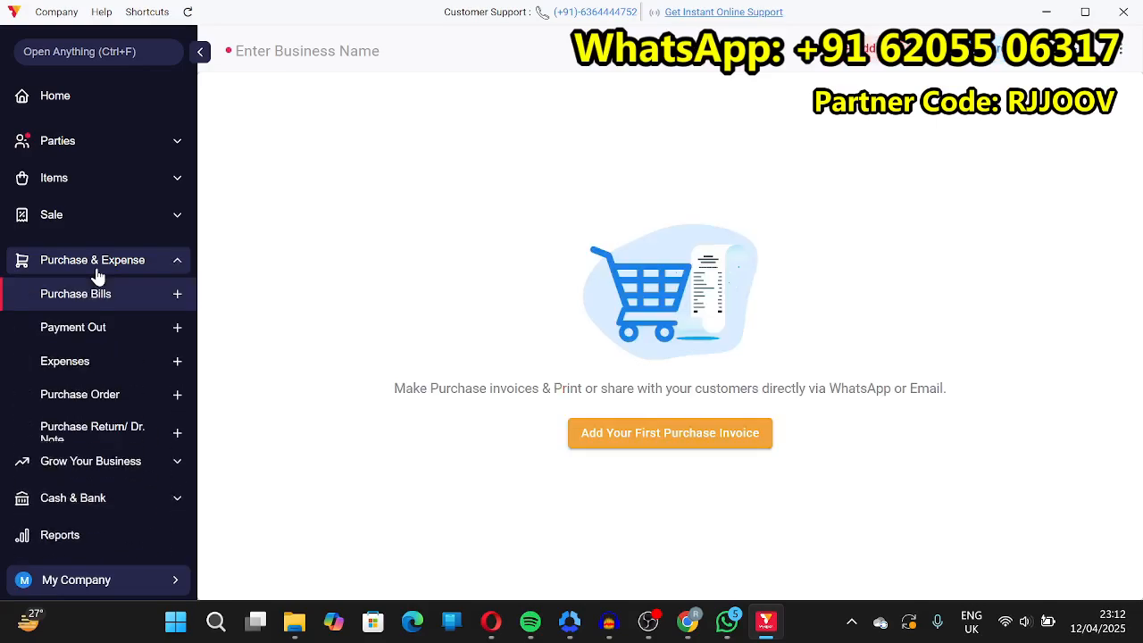
click(49, 367)
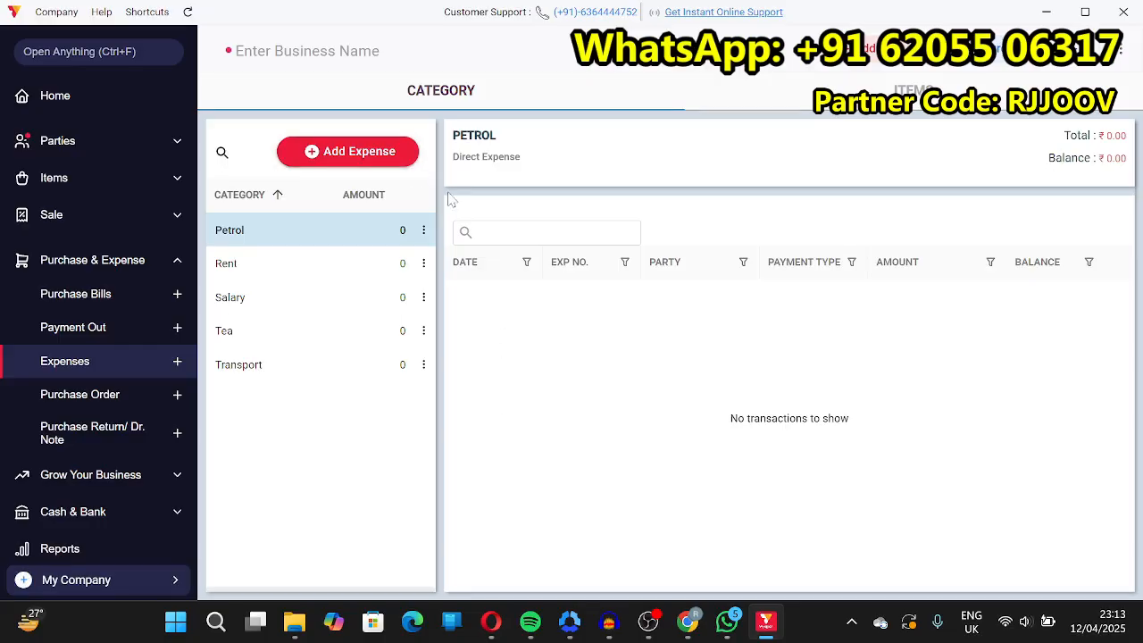
click(368, 153)
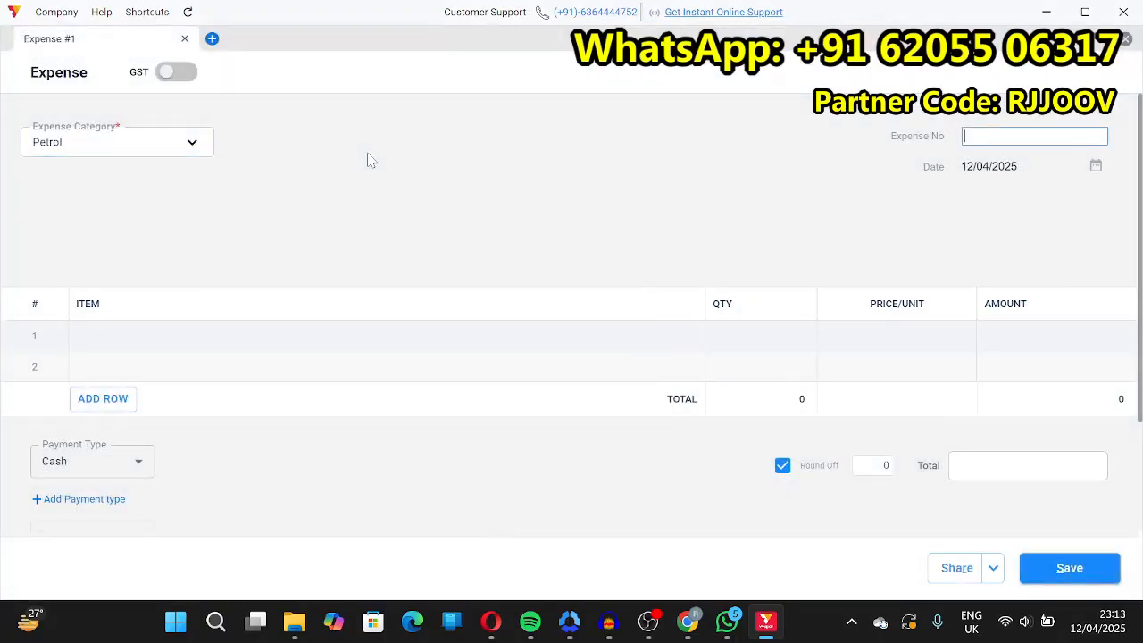
click(183, 79)
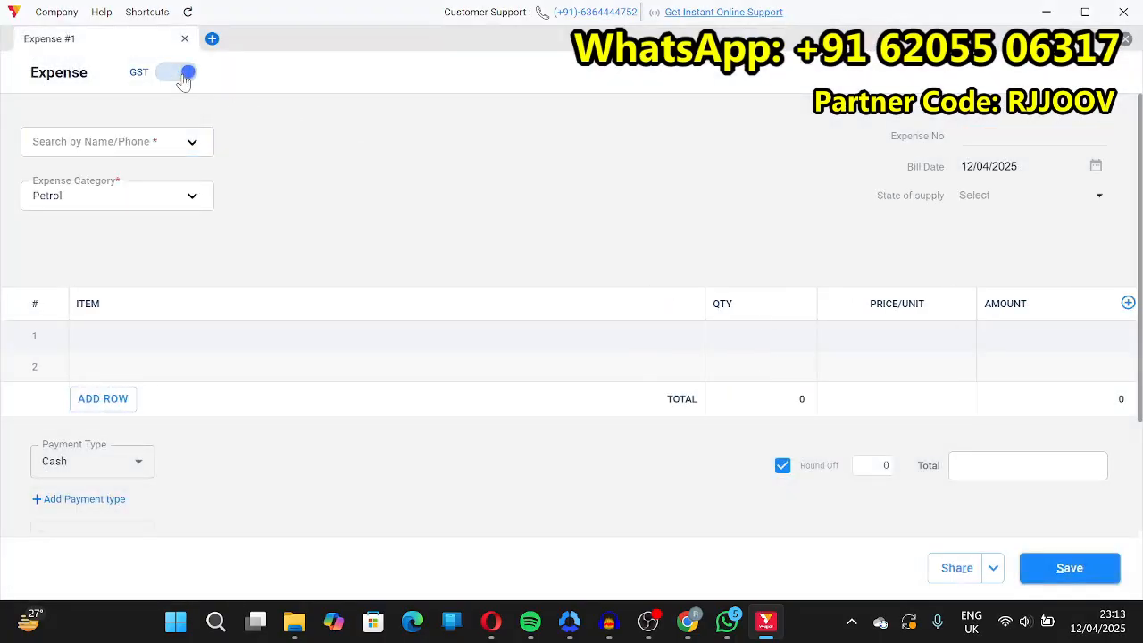
key(Tab)
click(419, 151)
click(160, 80)
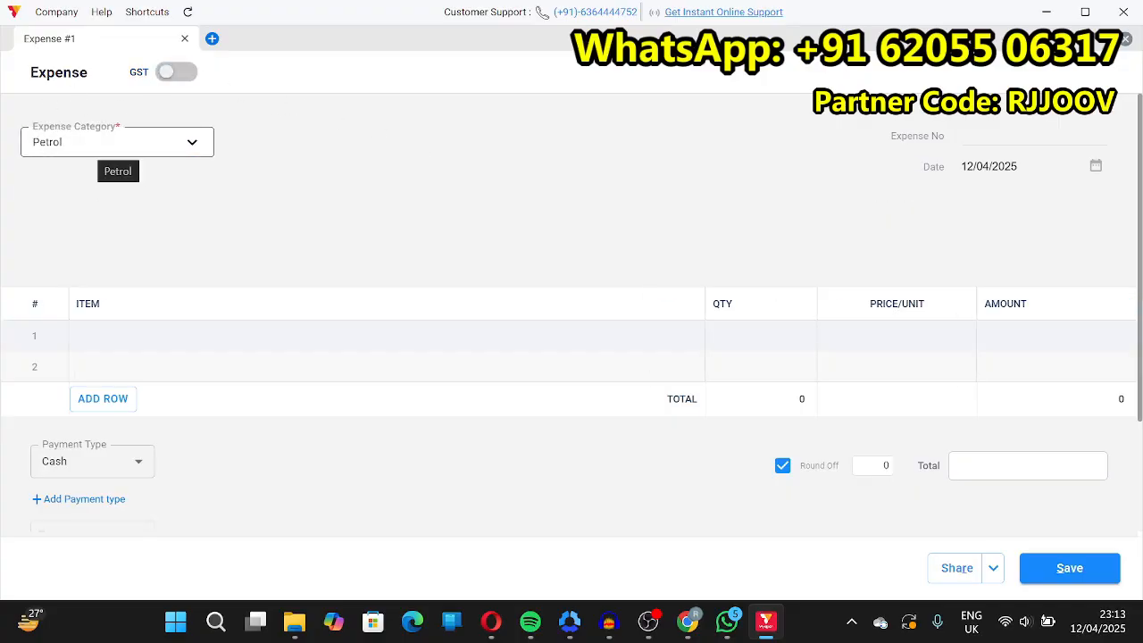
Set the expense category to Tea and add the Tea item in the first row
click(116, 143)
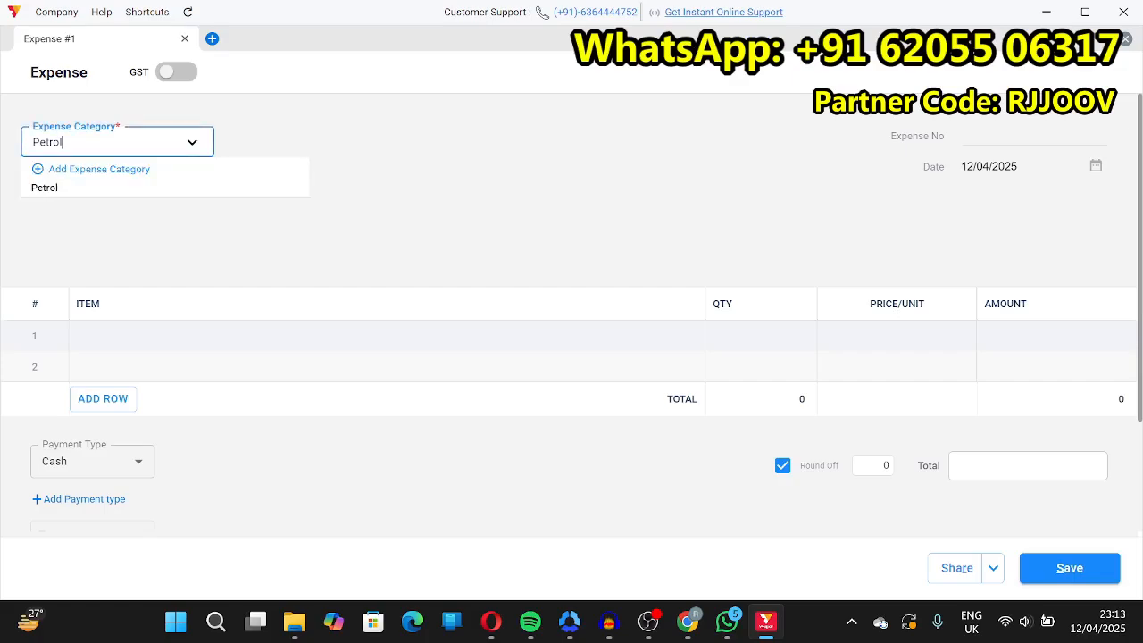
click(413, 171)
click(170, 229)
click(384, 336)
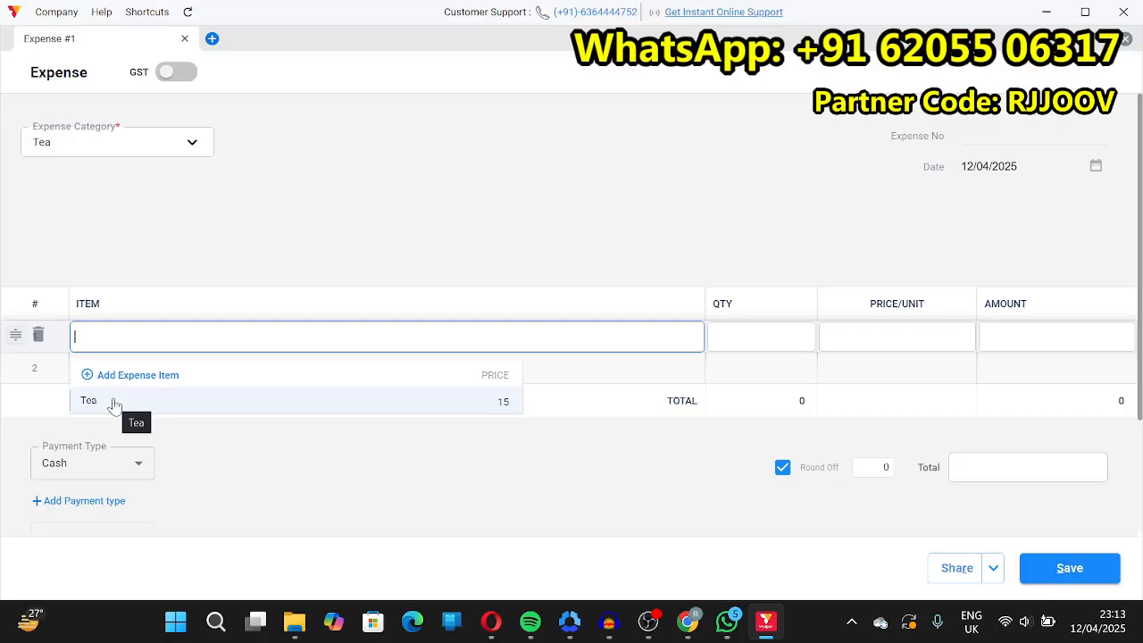
click(450, 400)
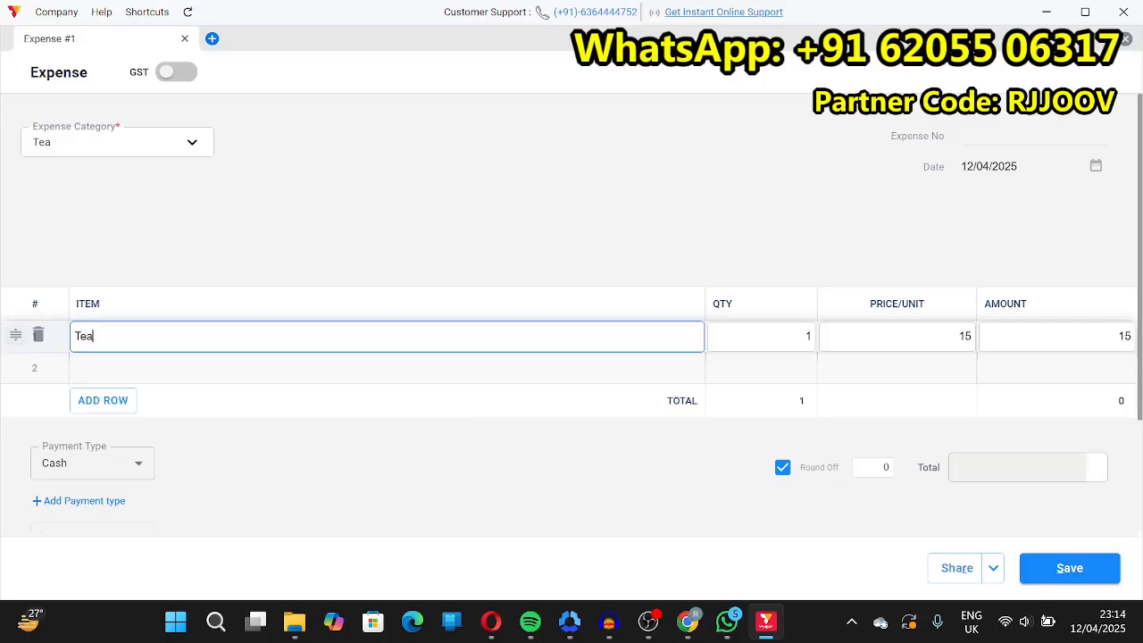
Create a new expense item for the second row, named Coffee and priced at 20
click(428, 367)
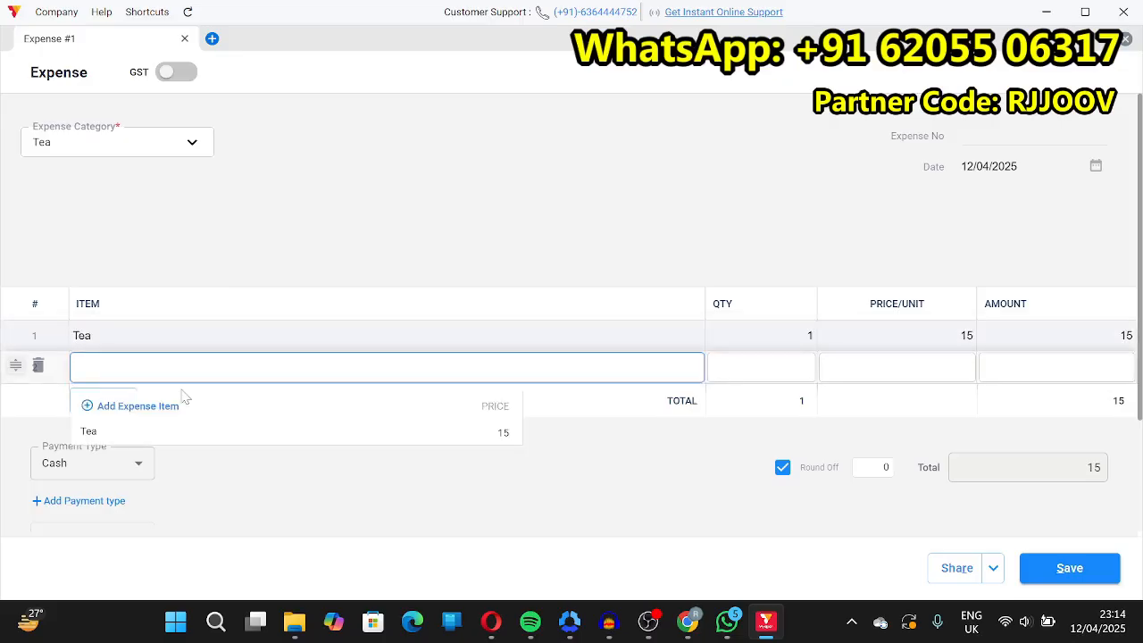
click(145, 409)
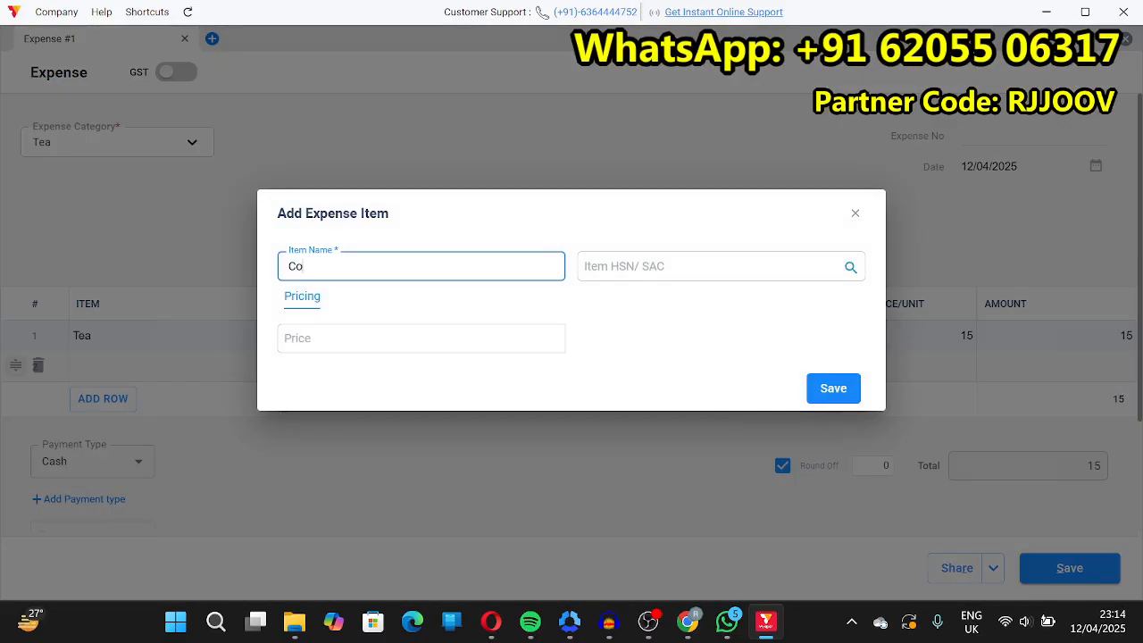
text(Coffee)
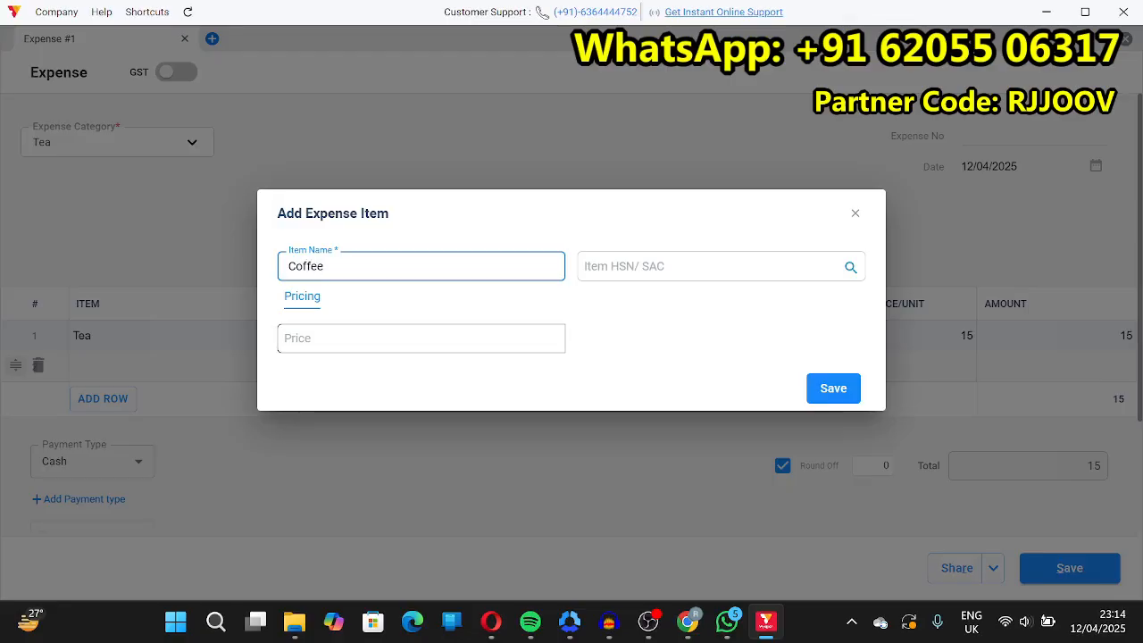
click(421, 338)
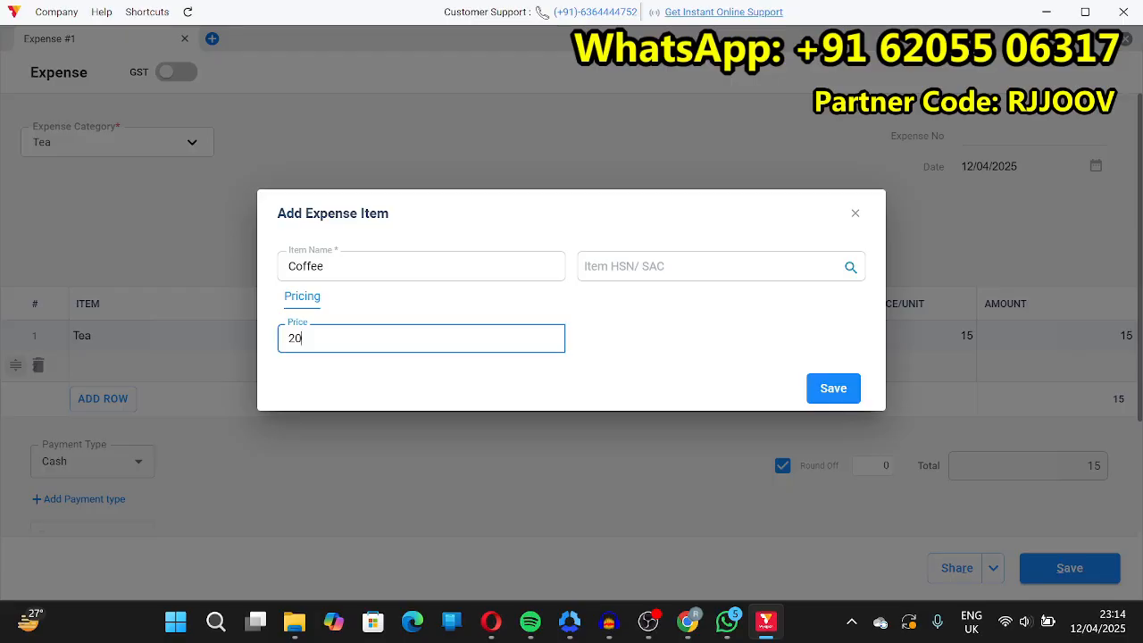
text(20)
Look through the HSN/SAC codes for coffee and save the Coffee item into the expense
click(850, 268)
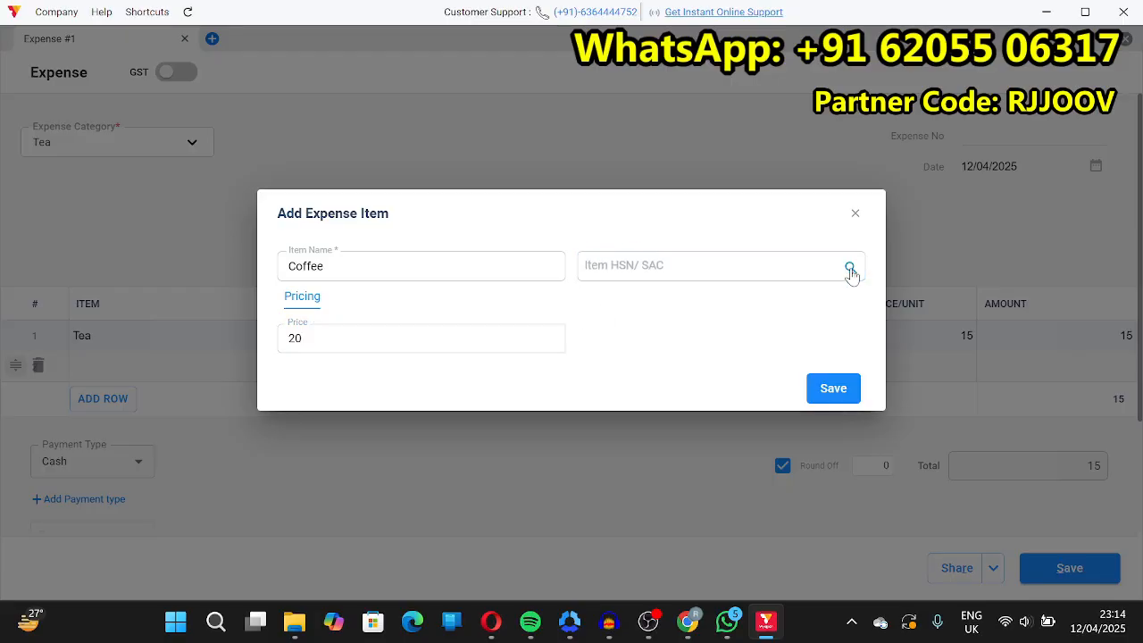
click(850, 268)
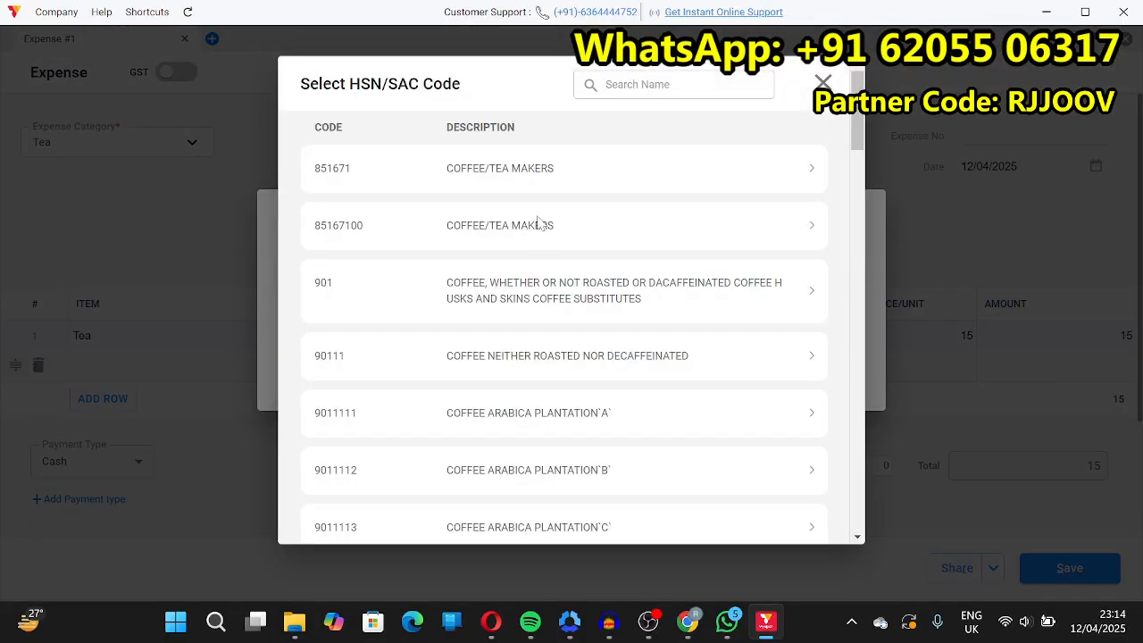
scroll(551, 393, down, 5)
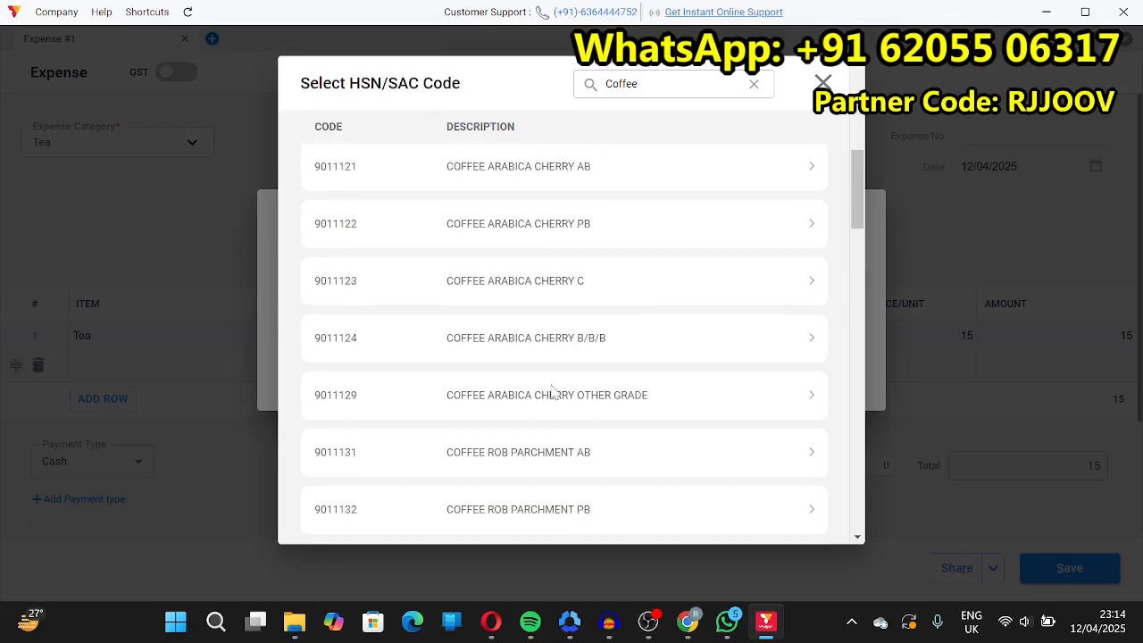
scroll(551, 392, down, 10)
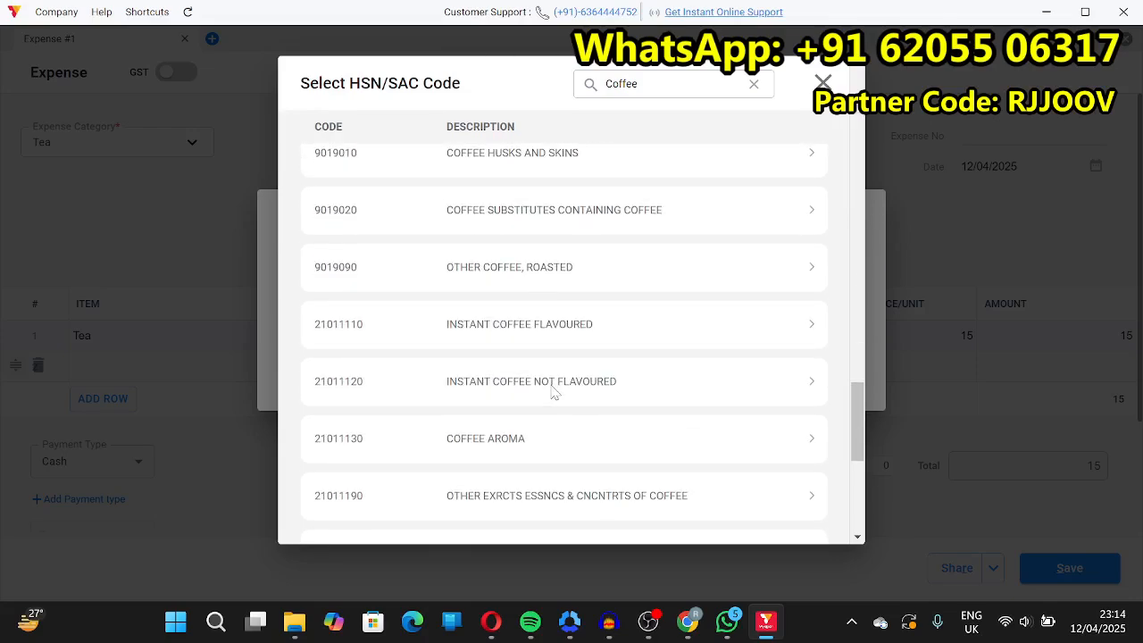
scroll(529, 432, down, 5)
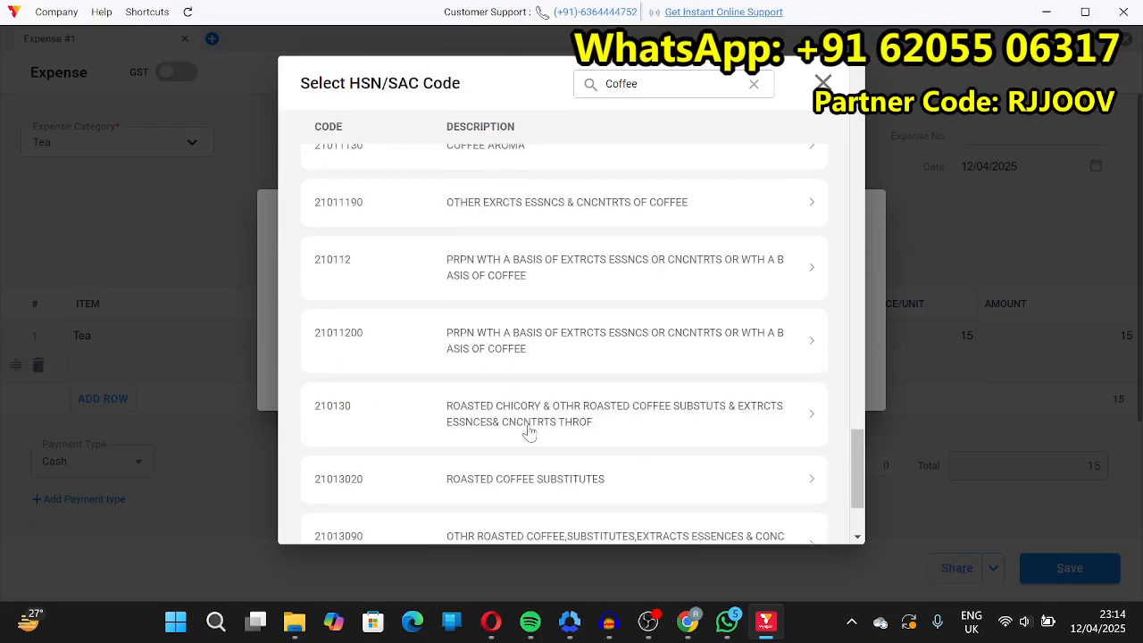
scroll(529, 433, down, 2)
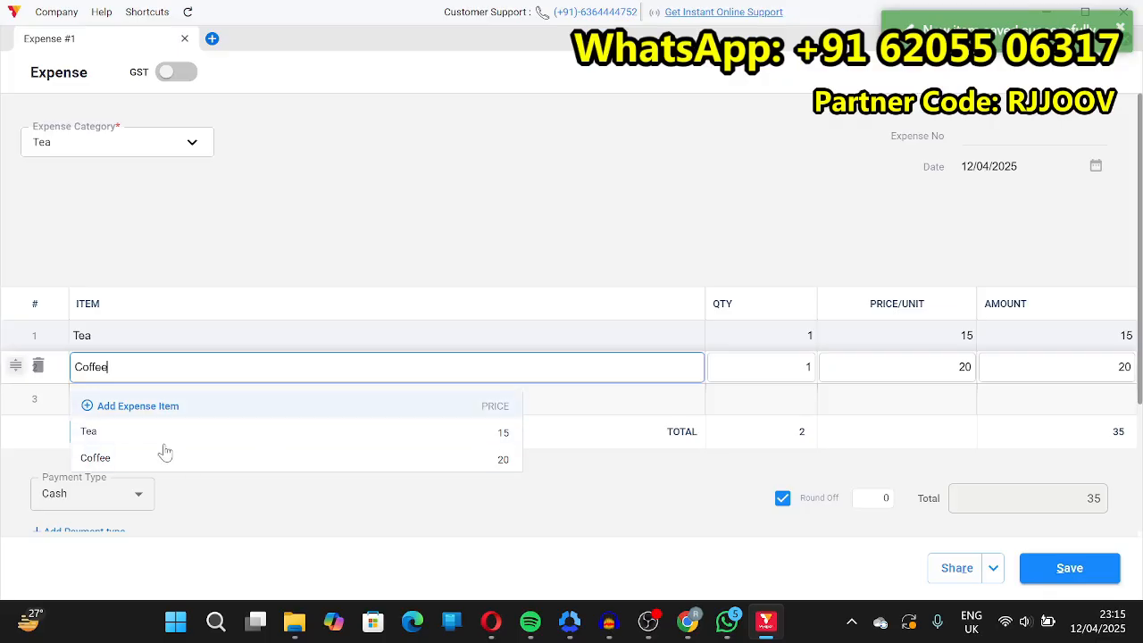
Remove the Coffee row from the expense
click(43, 369)
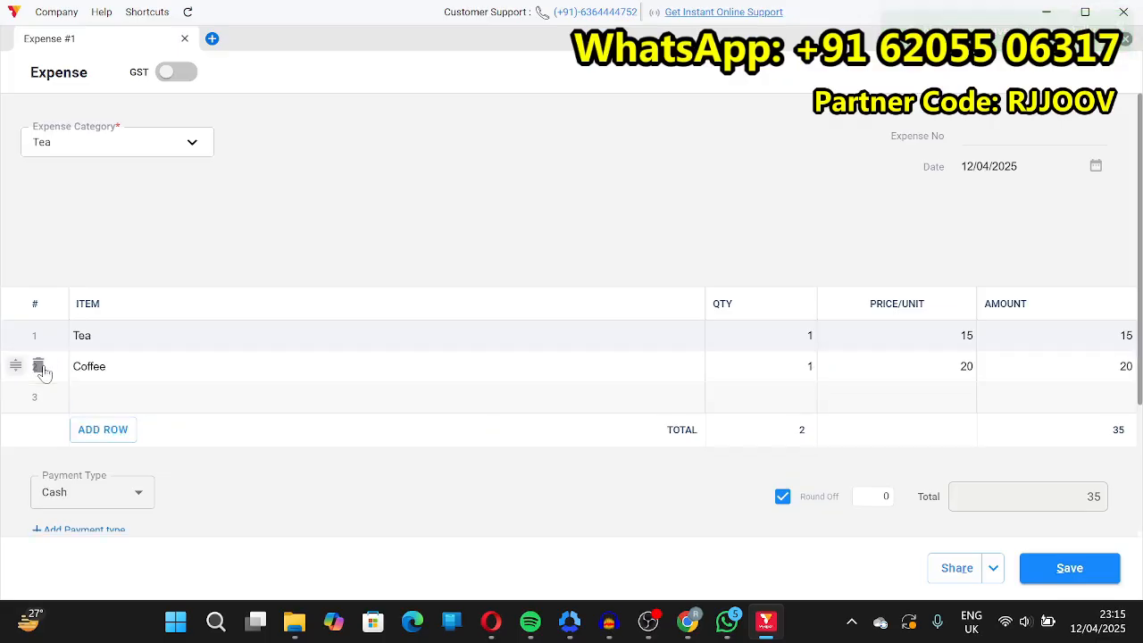
click(39, 367)
Set the Tea item's quantity to 10 and save the expense
key(BackSpace)
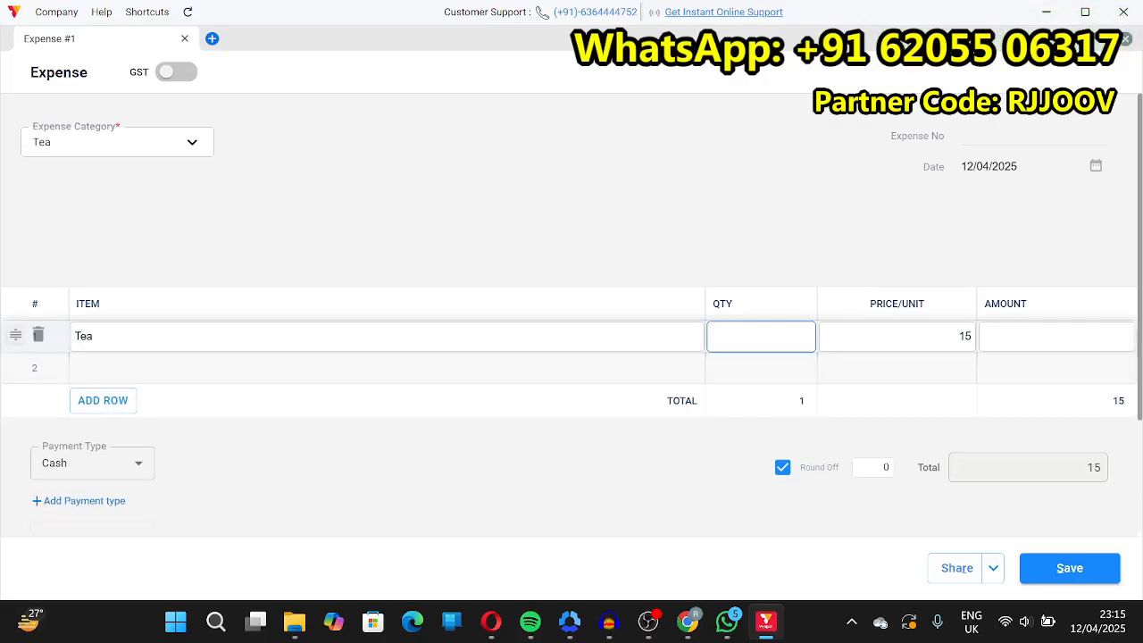
text(10)
scroll(929, 505, down, 2)
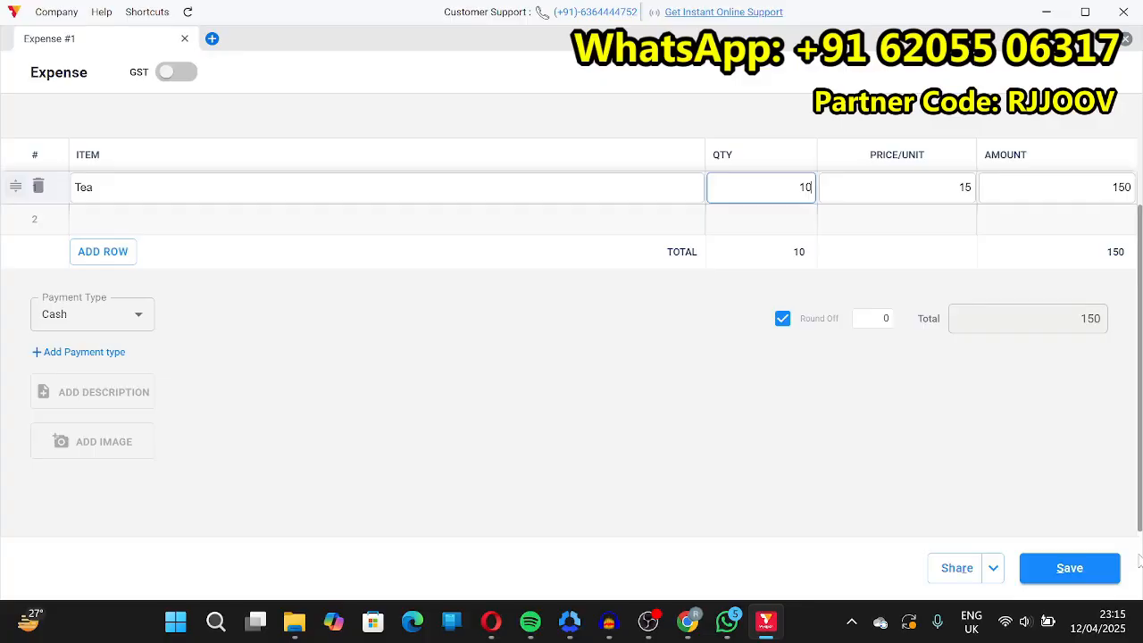
click(1070, 571)
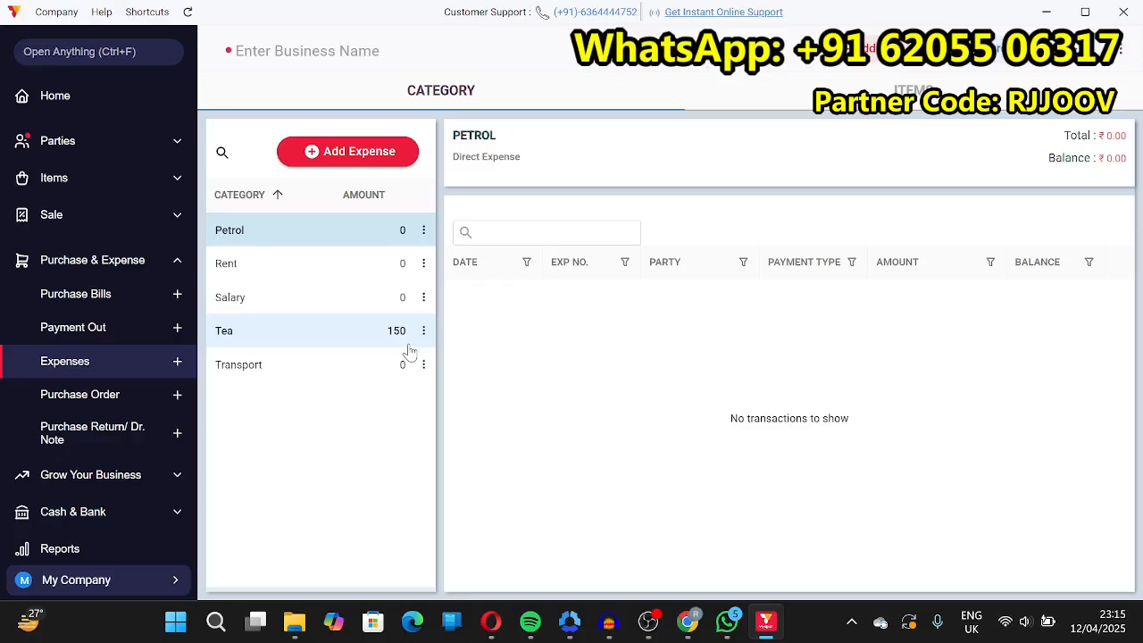
Review the Tea, Rent and Salary expense categories with their totals and balances, and the expenses grouped by item
click(342, 334)
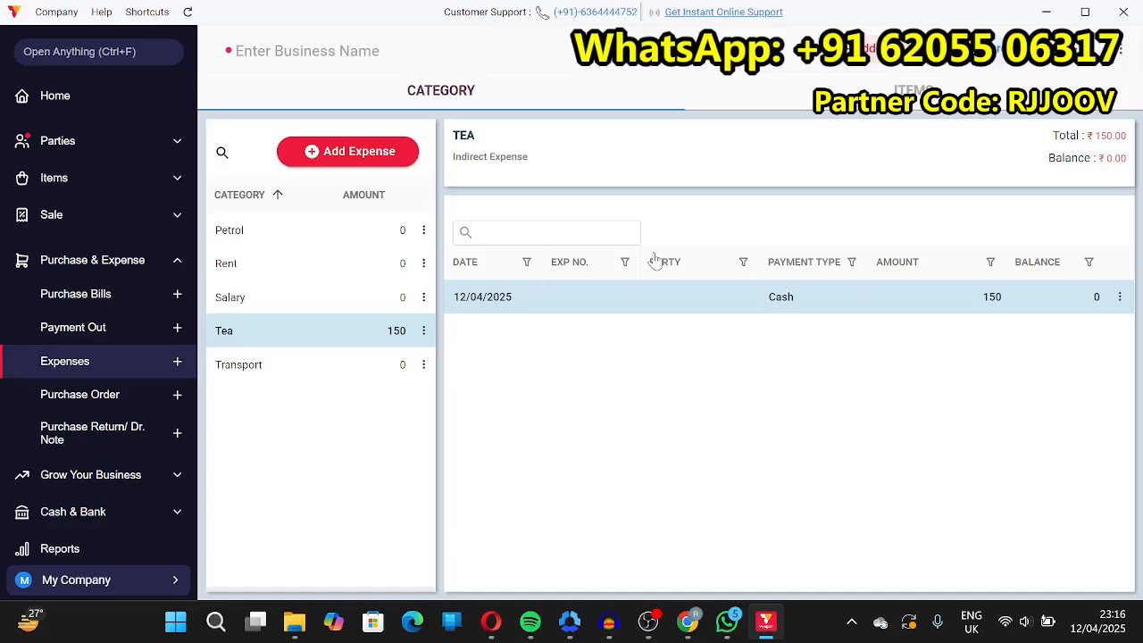
click(267, 269)
click(241, 315)
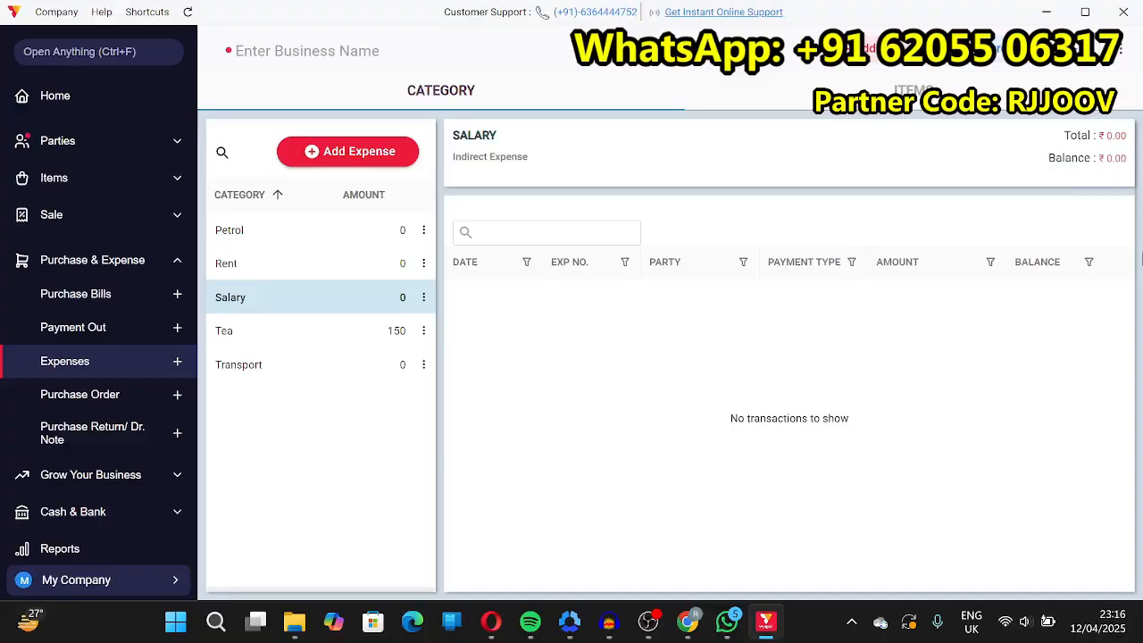
drag(1050, 140, 1129, 139)
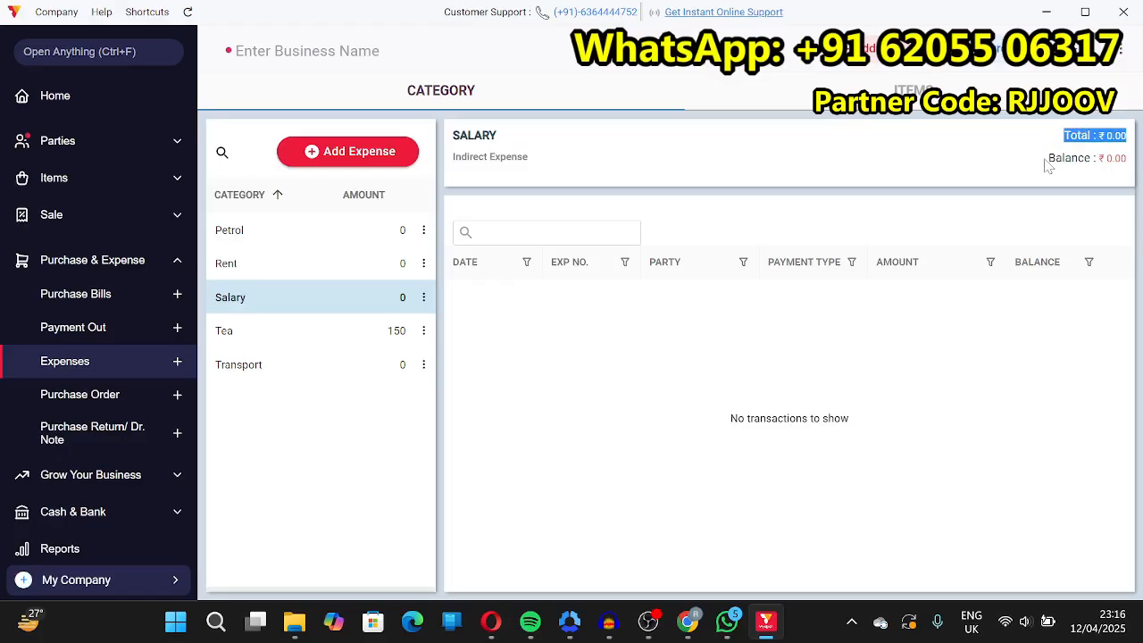
drag(1048, 159, 1134, 168)
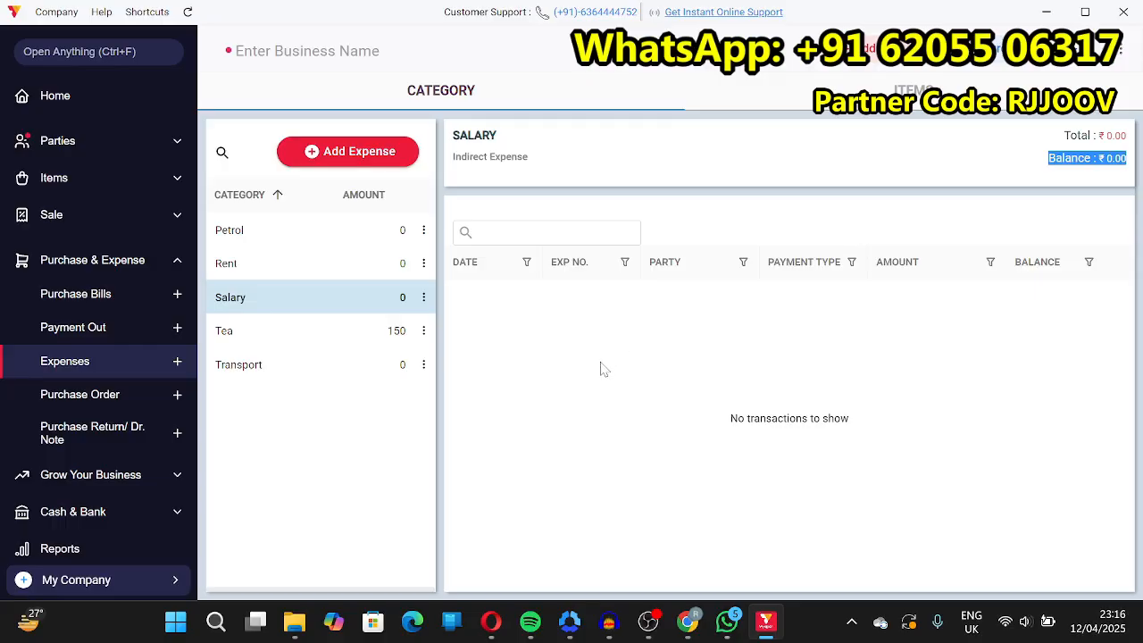
click(946, 90)
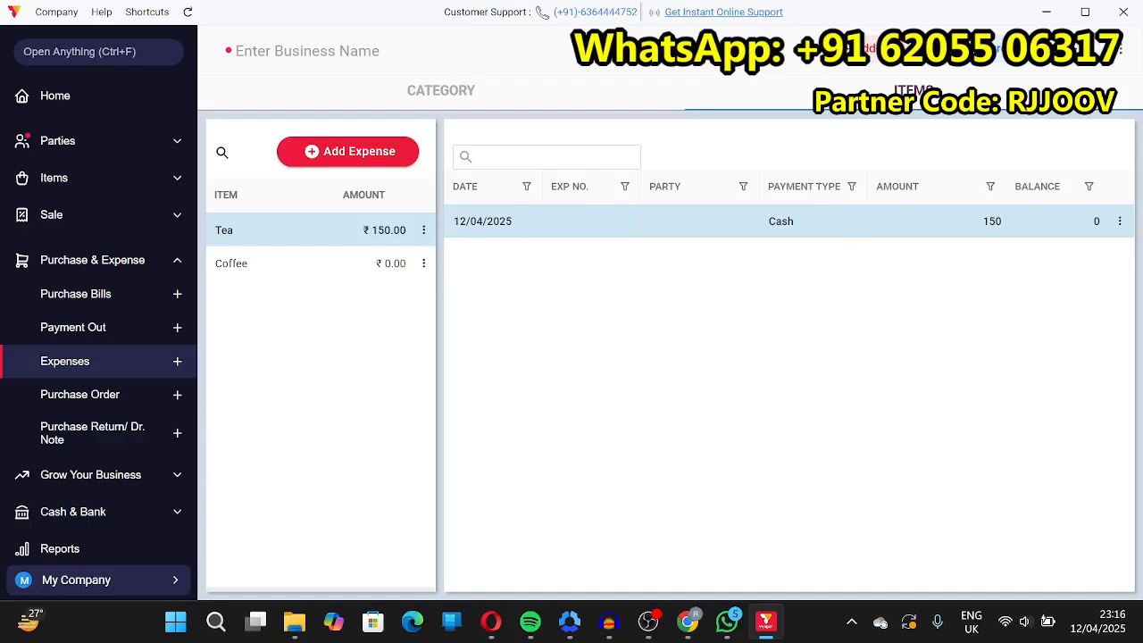
click(451, 100)
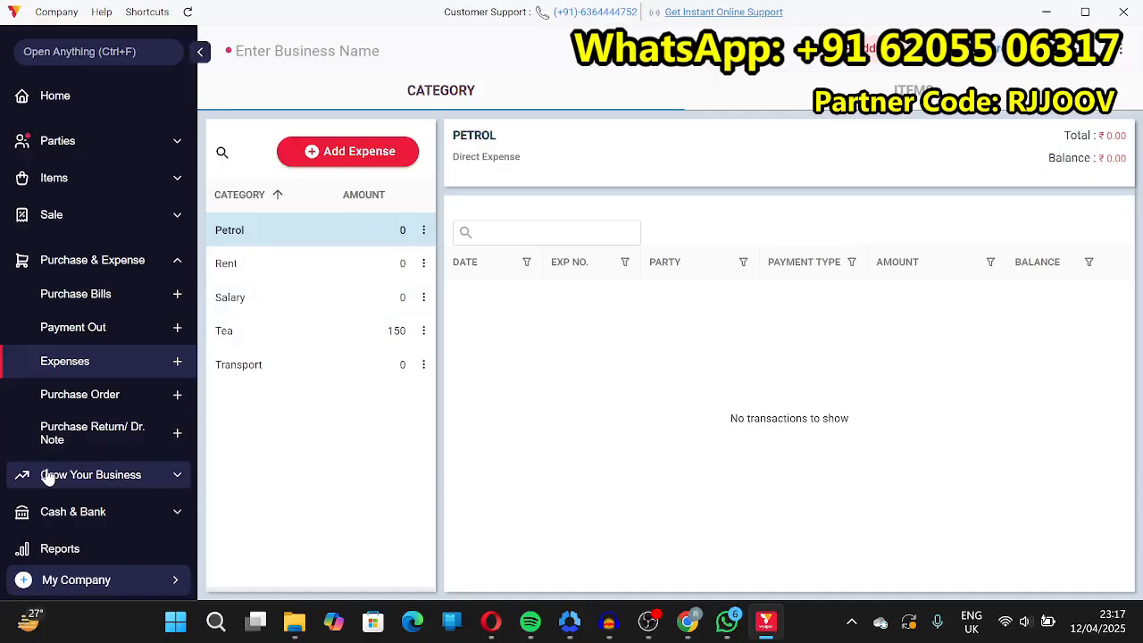
Open the All Transactions report to check this month's recorded transactions
scroll(47, 477, down, 2)
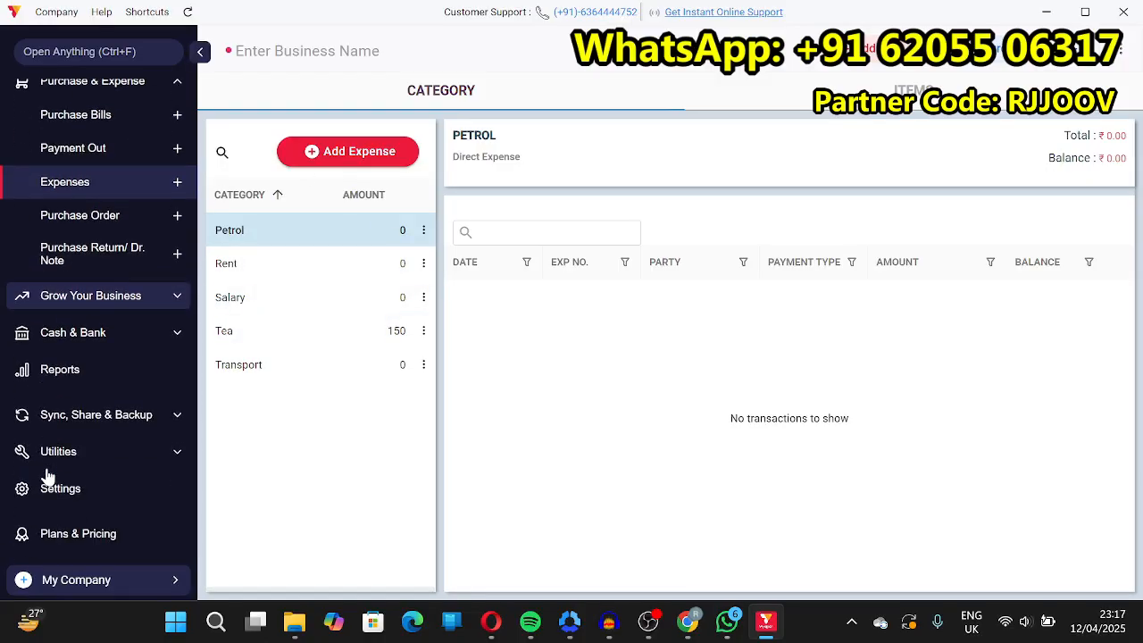
click(53, 375)
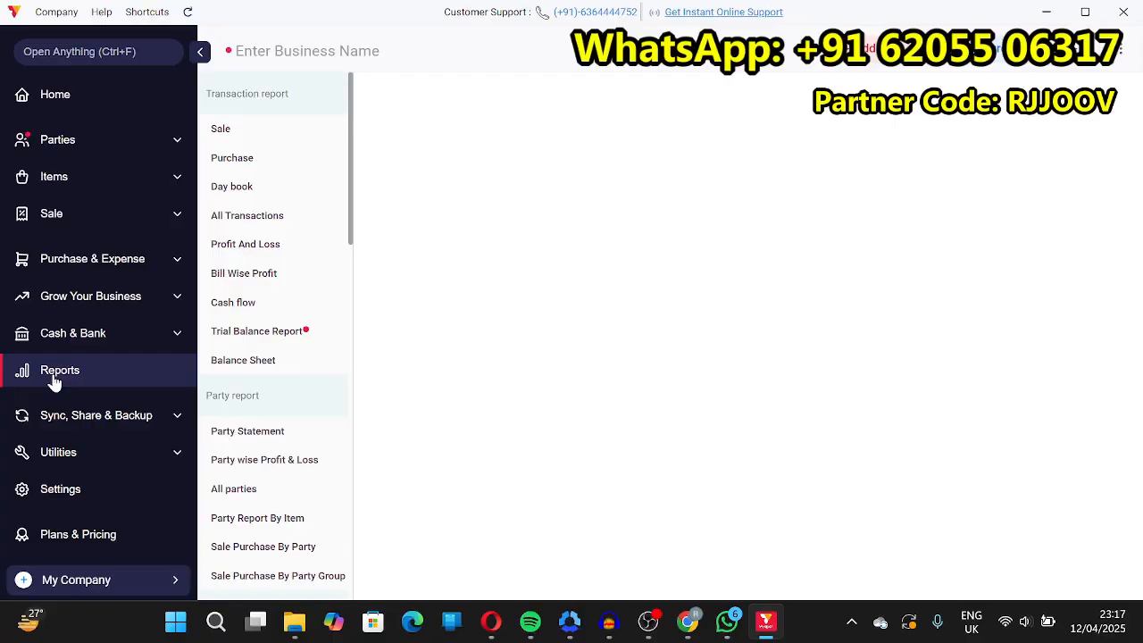
click(254, 222)
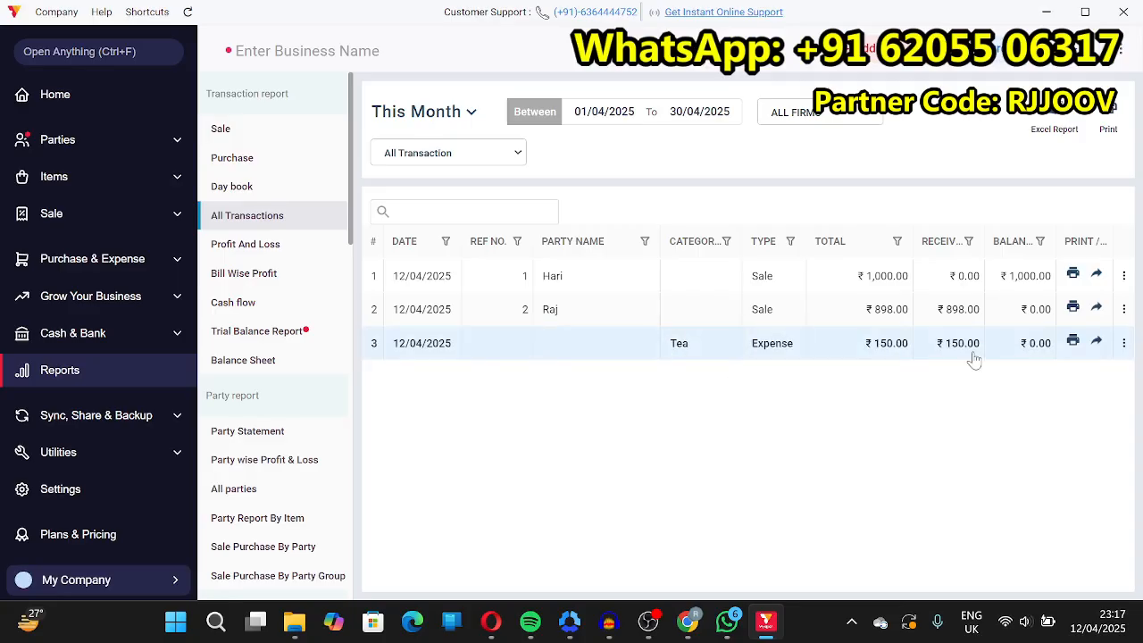
click(257, 217)
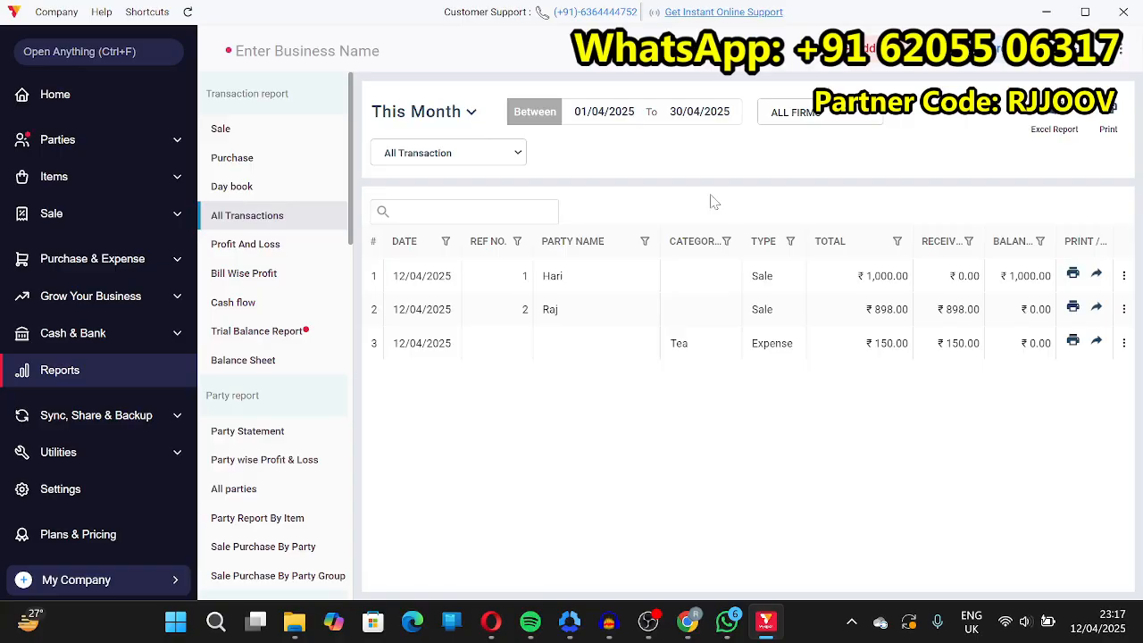
Filter the All Transactions report by transaction type, first to Sale and then to Purchase
click(503, 161)
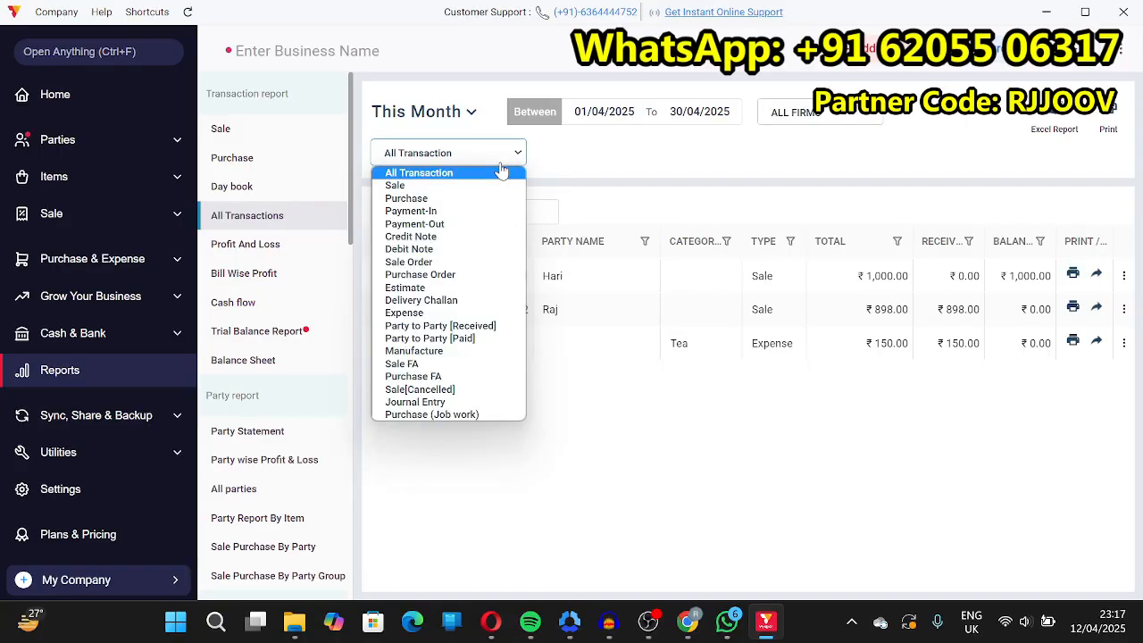
click(449, 188)
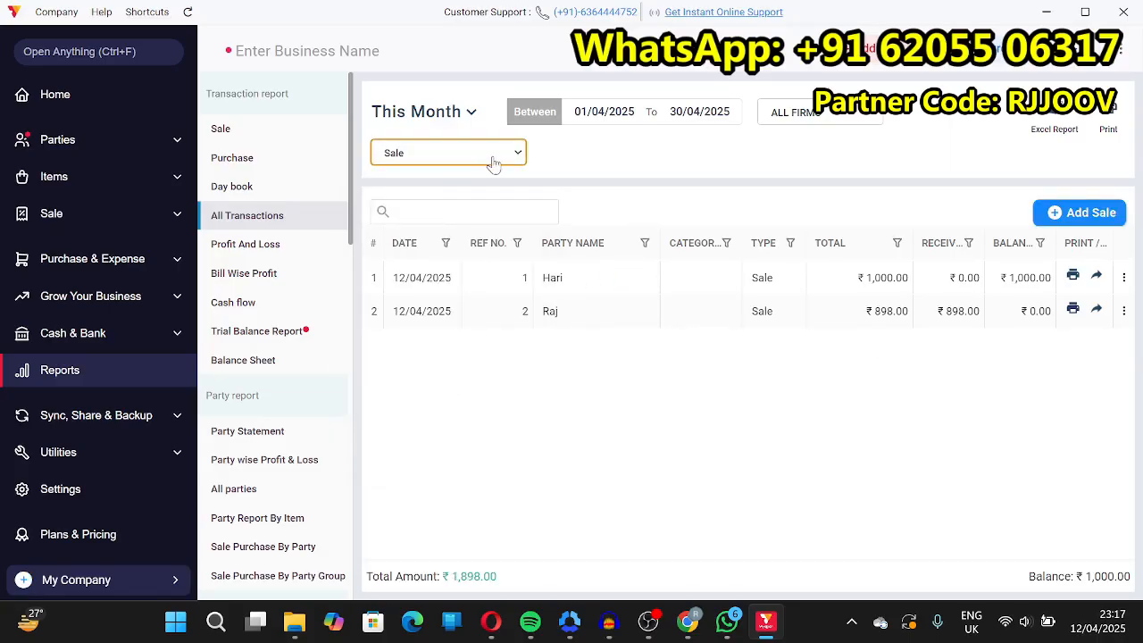
key(Down)
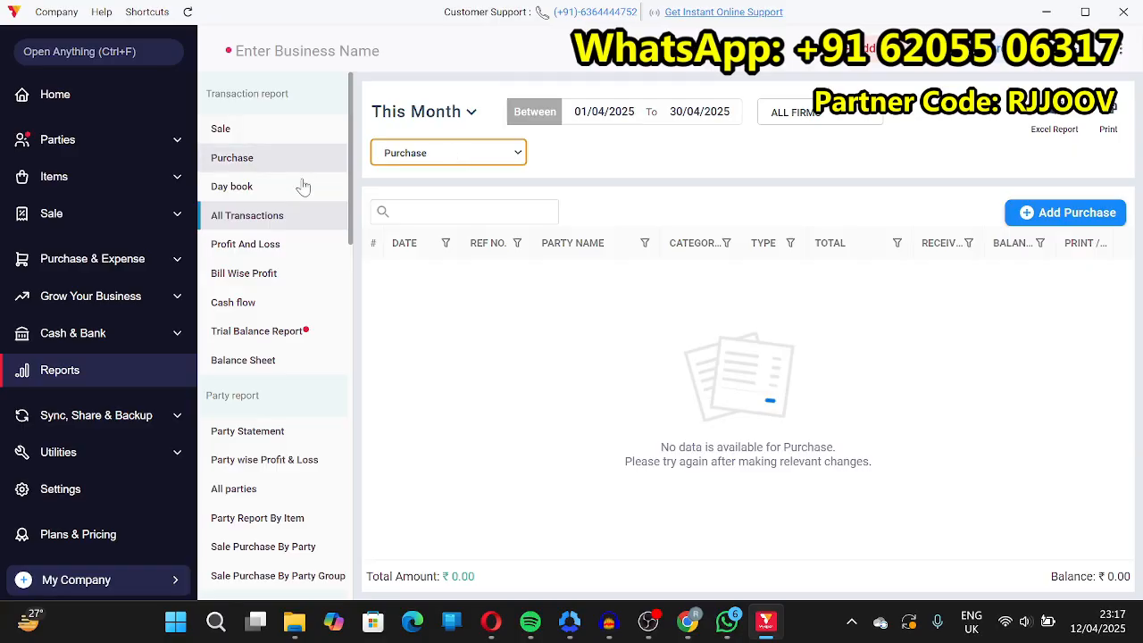
Open the Profit and Loss report and examine the sale, opening and closing stock, and gross profit amounts
click(259, 243)
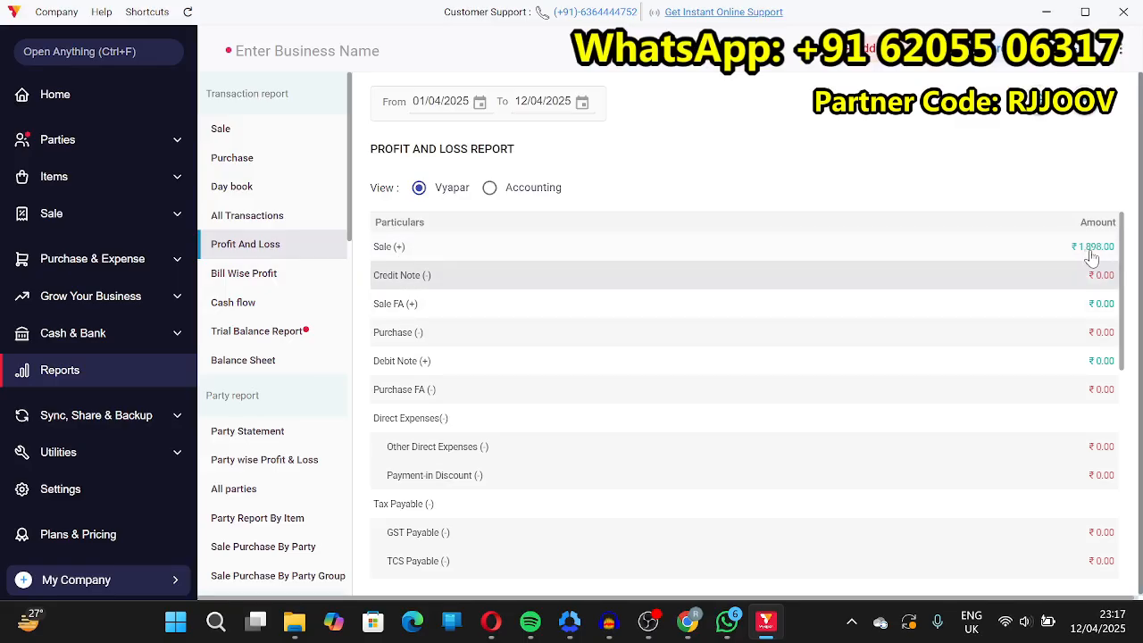
scroll(681, 508, down, 3)
scroll(681, 508, down, 3)
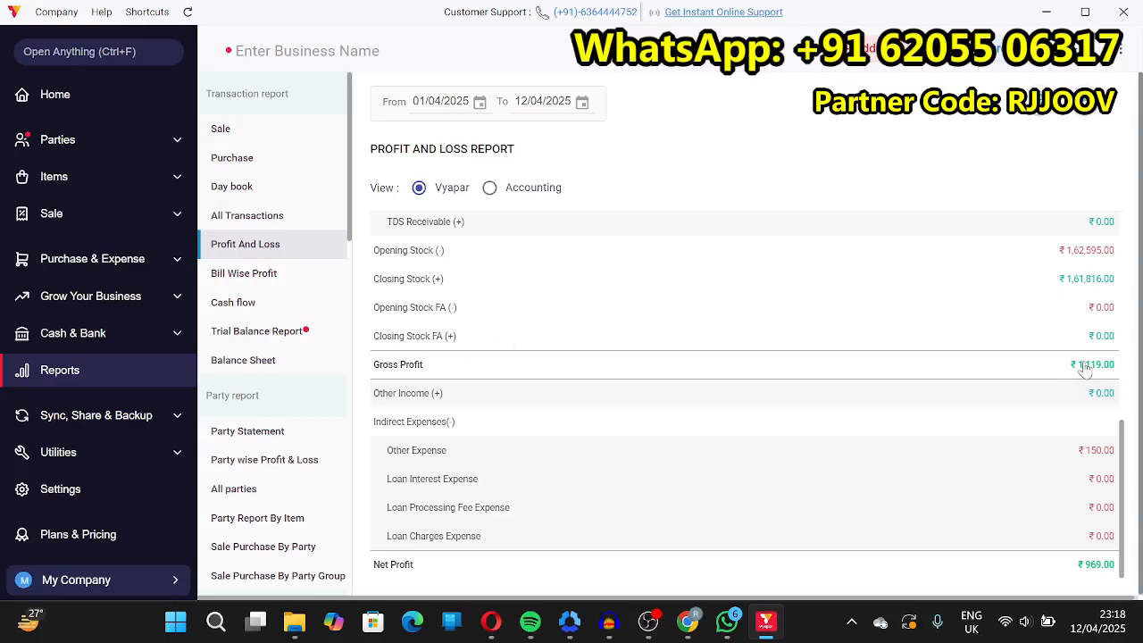
drag(1045, 362, 1140, 362)
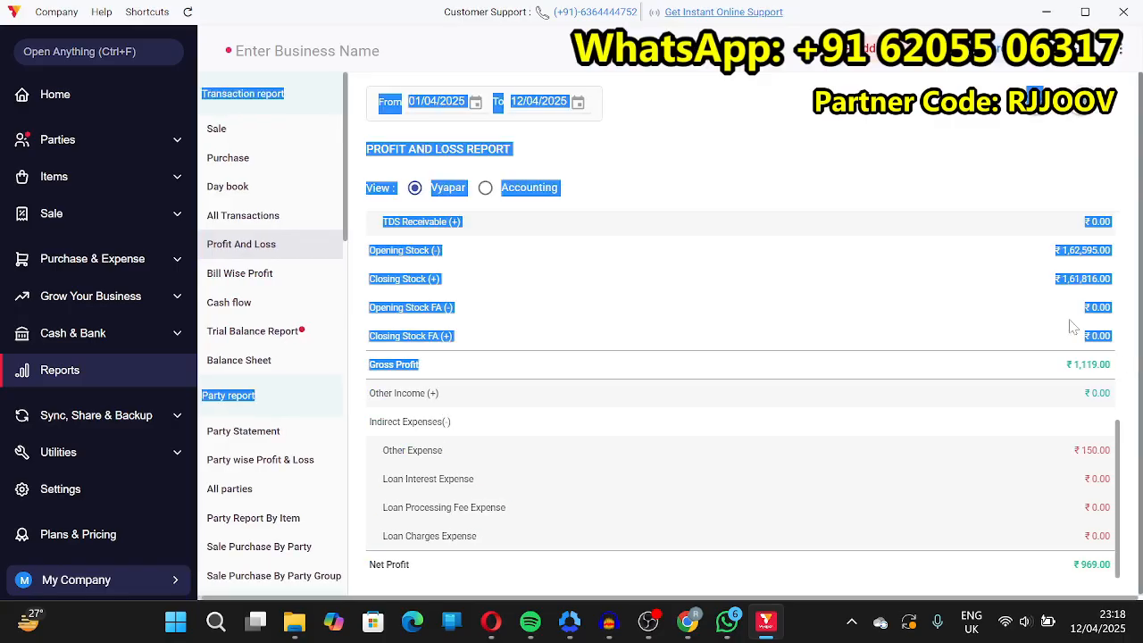
click(652, 122)
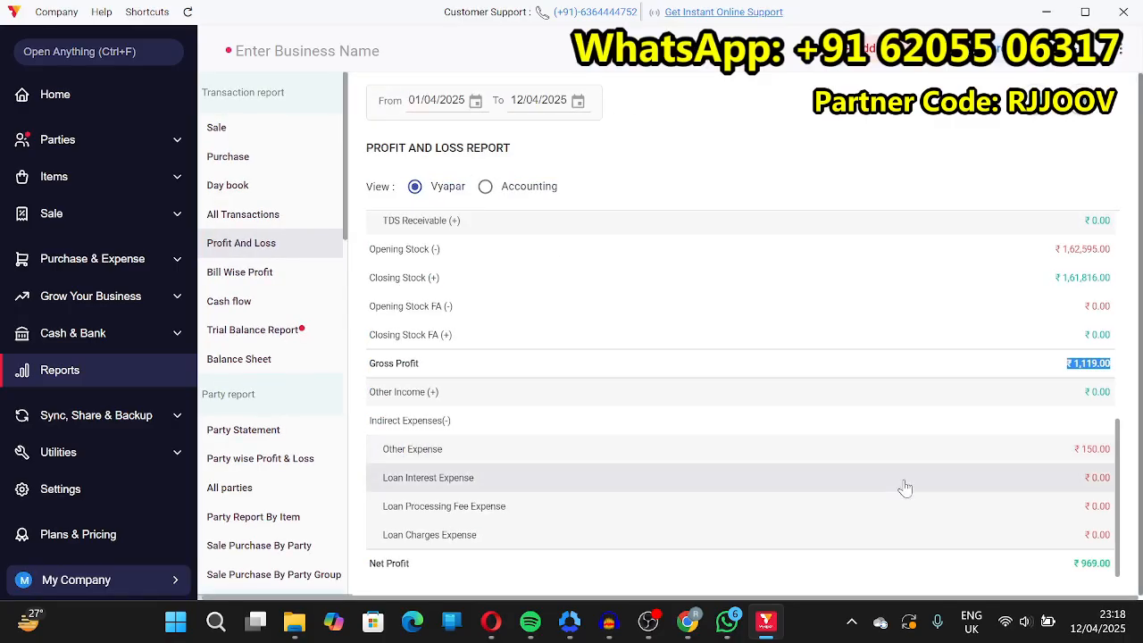
Check the Other Expense and Net Profit amounts in the Profit and Loss report, and return to the home dashboard
drag(1069, 449, 1109, 454)
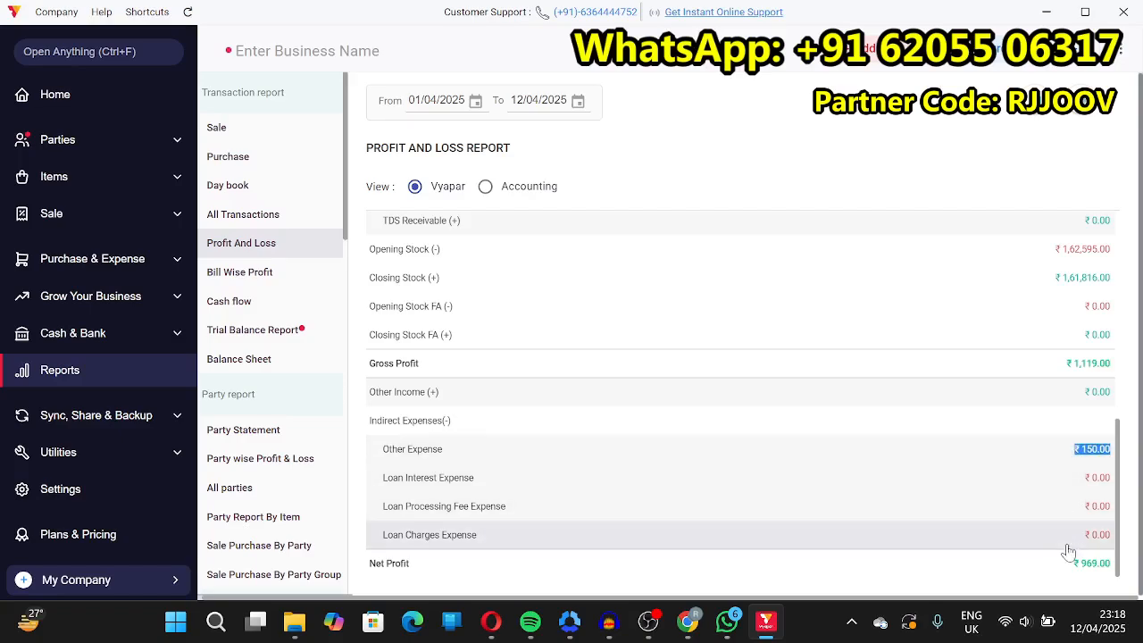
drag(1069, 566, 1114, 573)
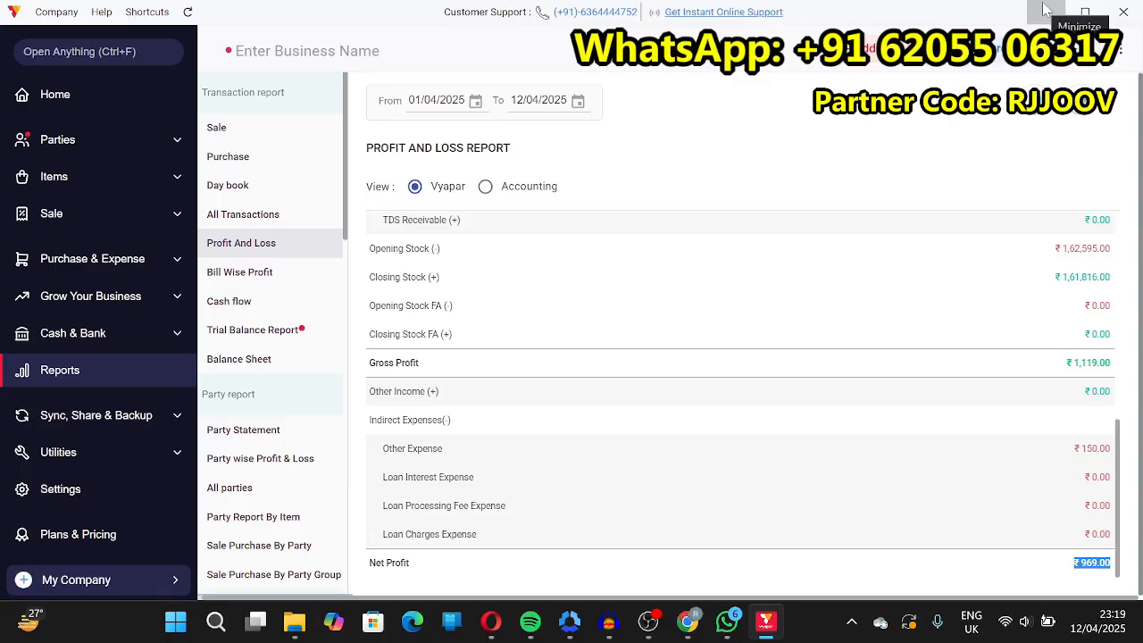
click(100, 100)
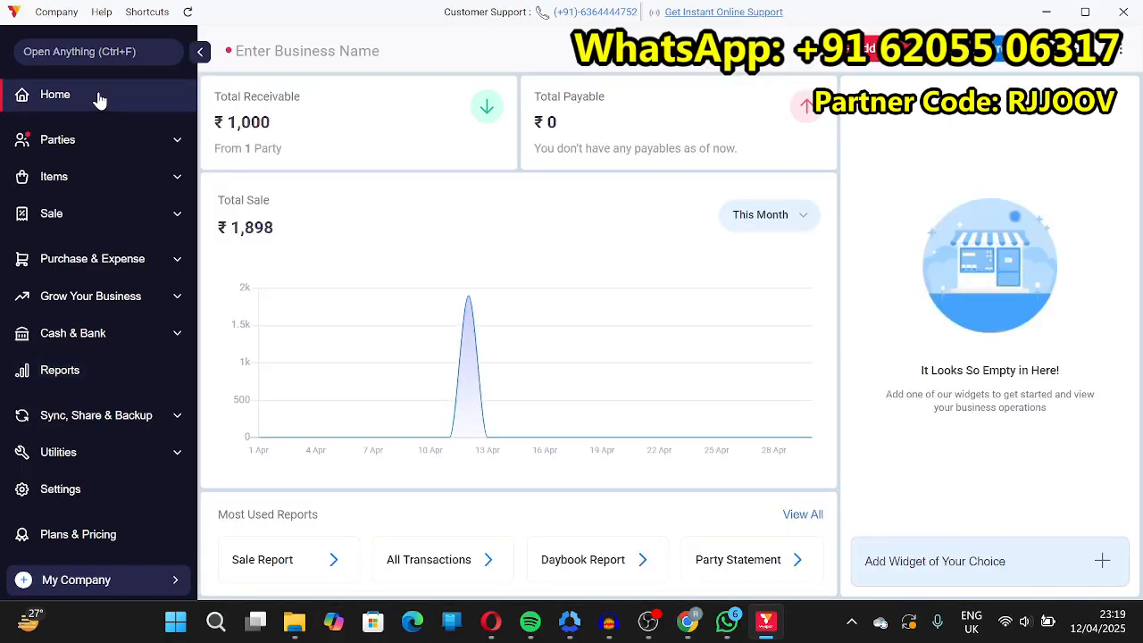